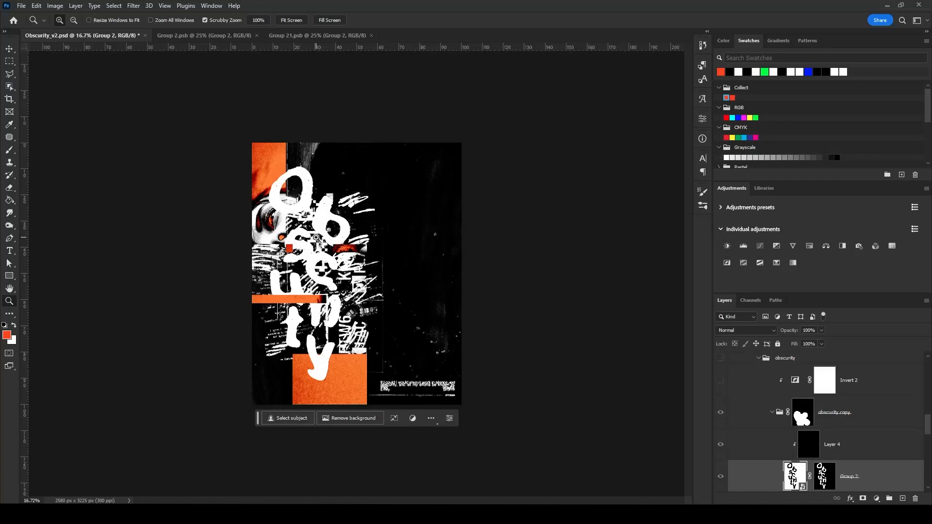
Step: Check and close the Group 21.psb source document, and turn on the Gaussian Blur smart filter in Group 2.psb
click(298, 37)
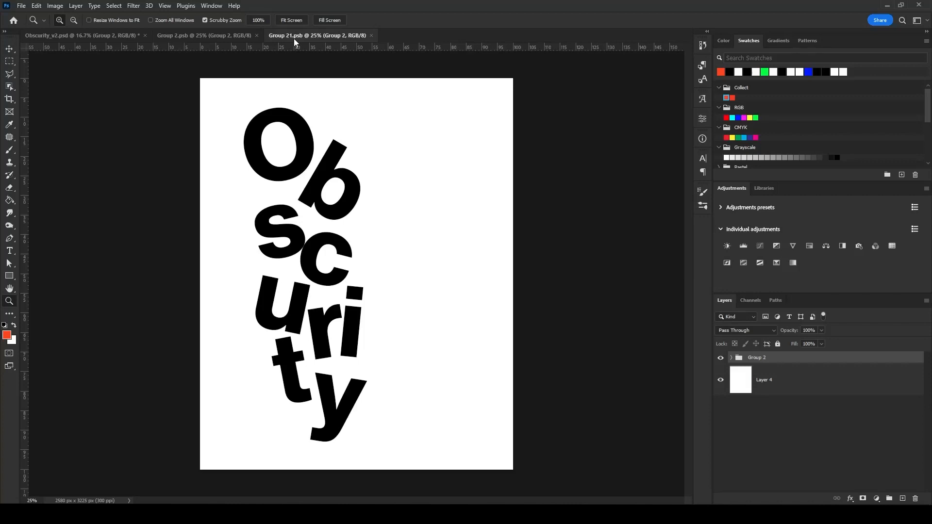
key(ctrl+w)
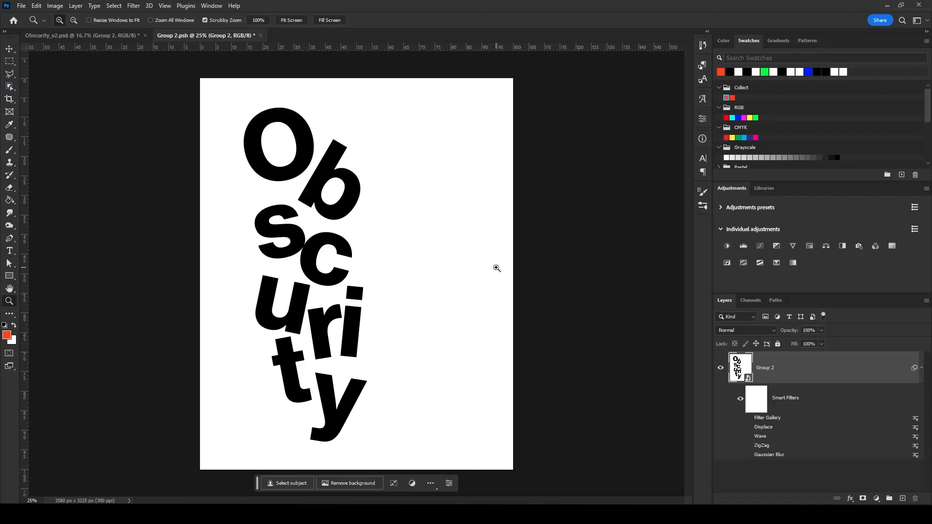
click(748, 457)
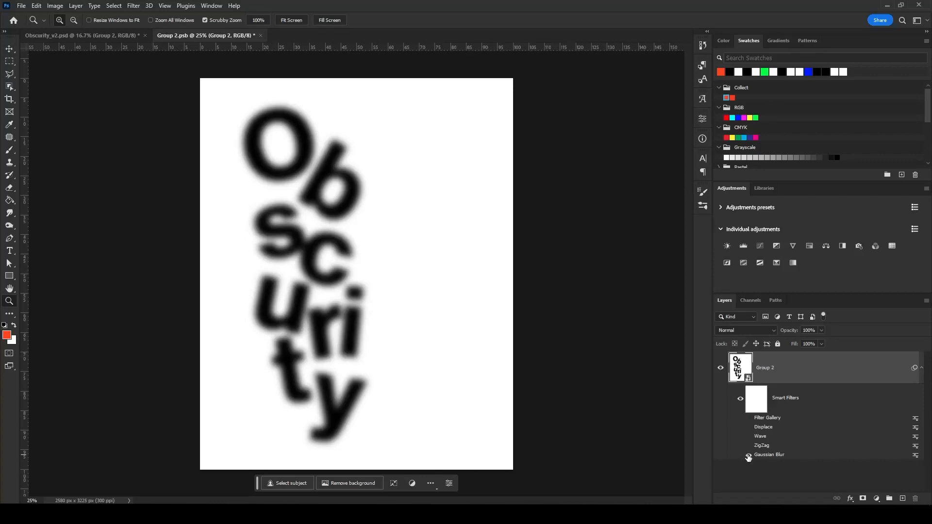
Step: Compare the lettering with and without the Gaussian Blur preview, and accept the filter's settings as they are
double_click(775, 456)
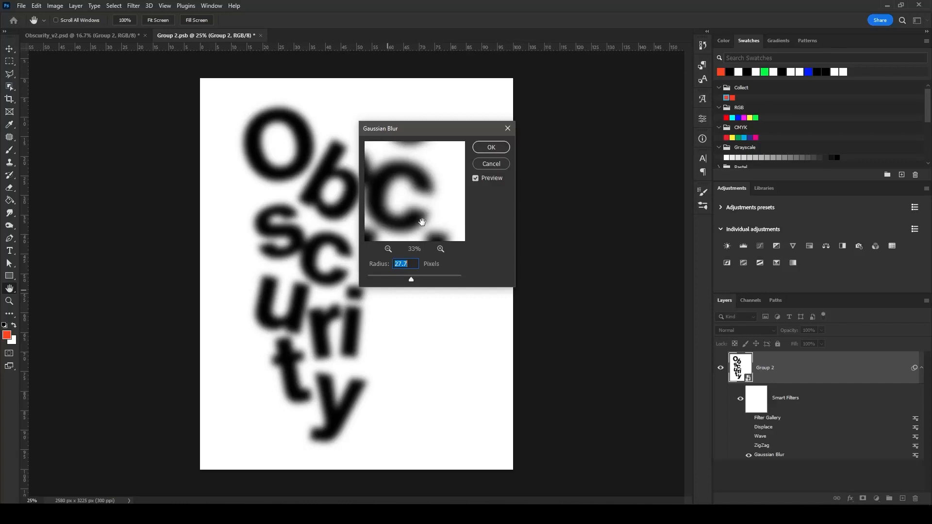
drag(418, 128, 466, 124)
click(524, 174)
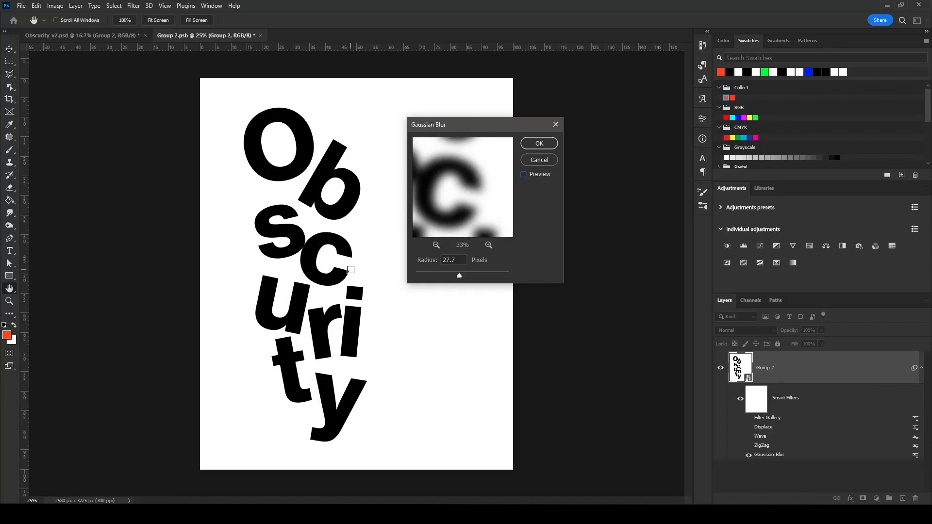
click(524, 174)
click(343, 253)
drag(442, 261, 502, 262)
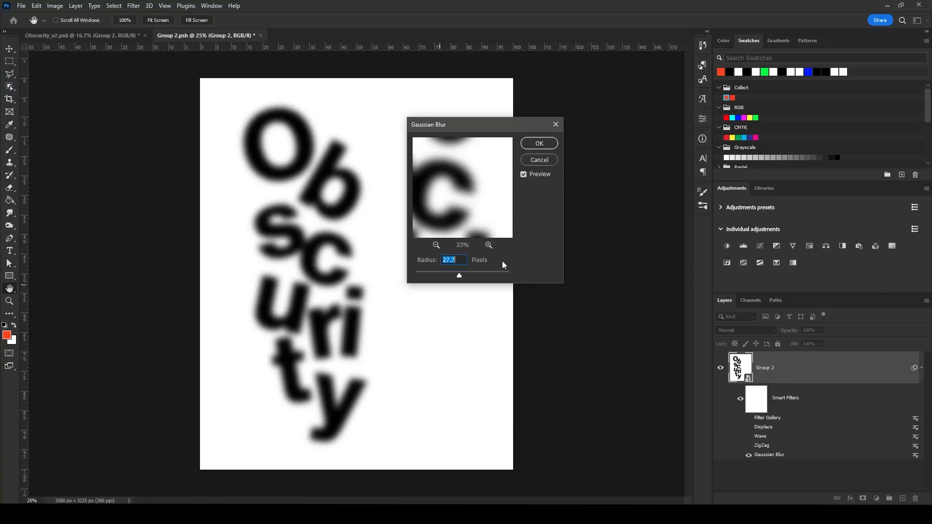
key(Return)
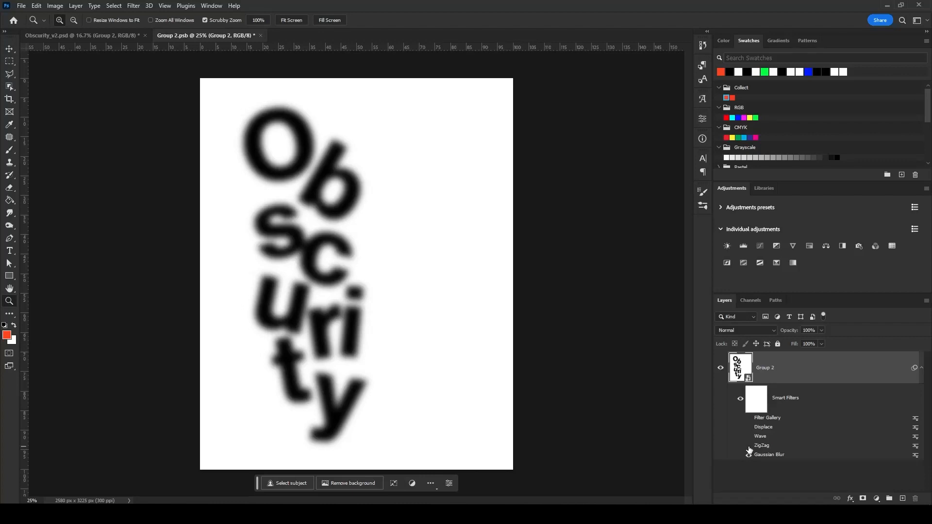
Step: Turn on the ZigZag and Wave smart filters on Group 2, and review both filters' settings without changing them
click(748, 446)
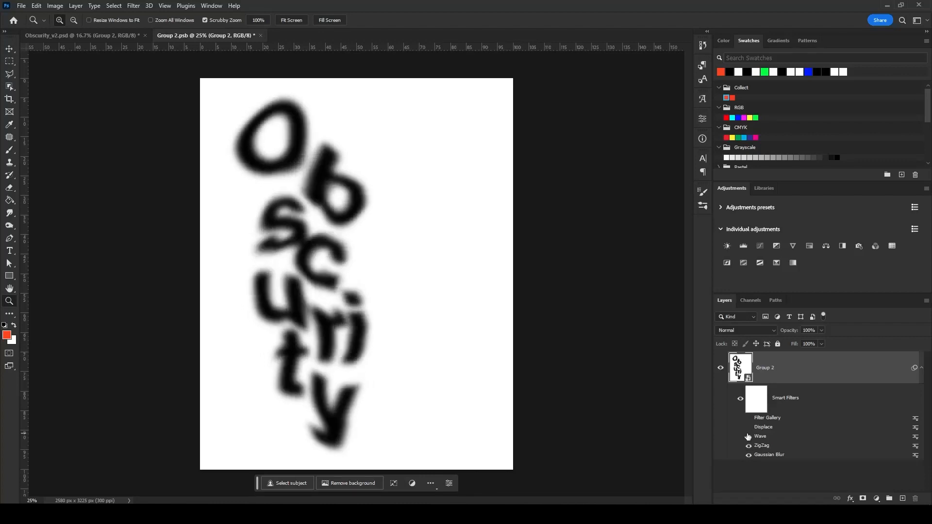
click(748, 437)
double_click(762, 446)
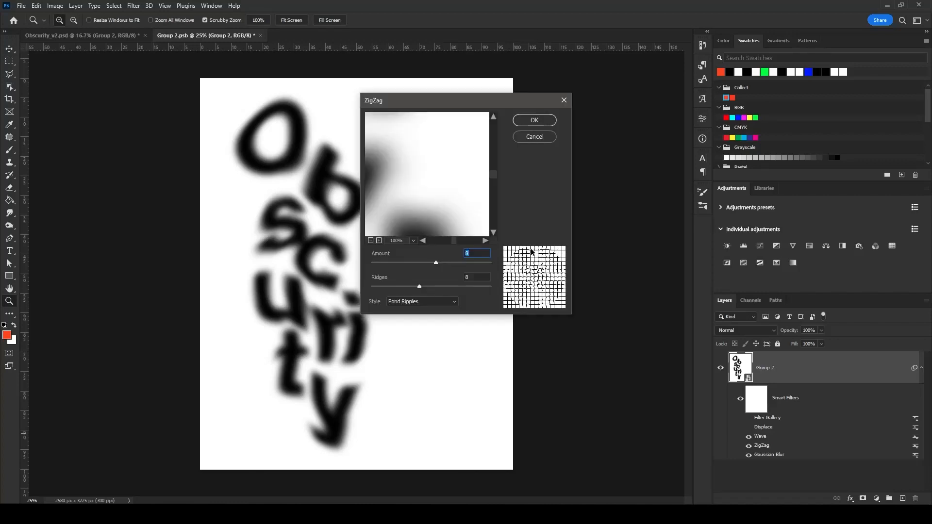
click(541, 124)
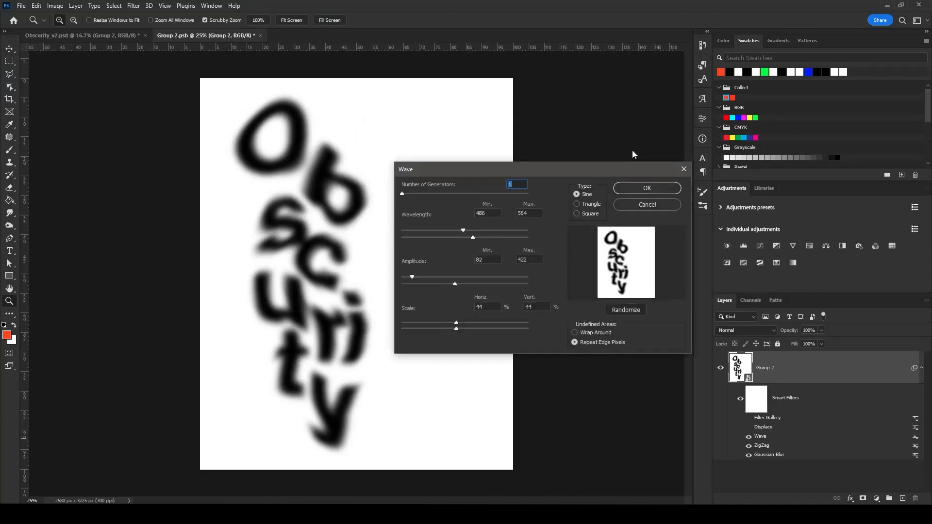
click(646, 187)
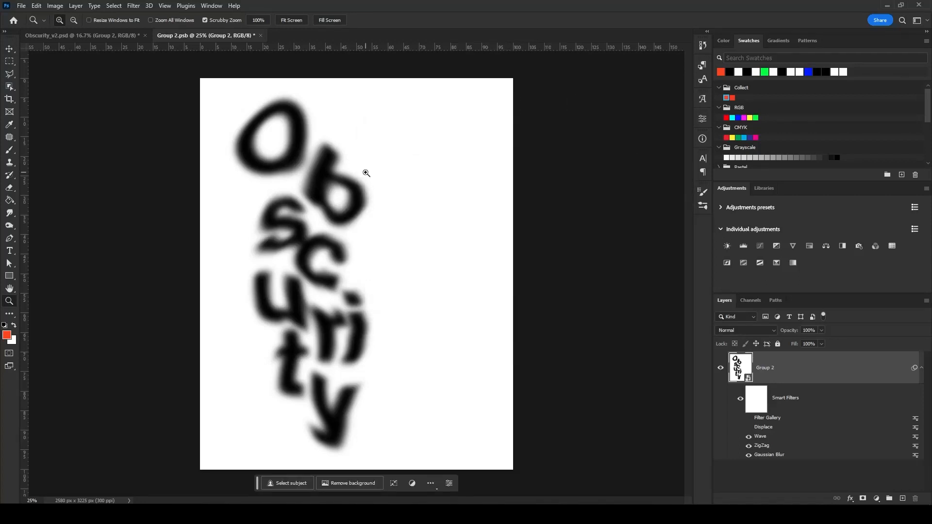
Step: Turn on the Displace smart filter on Group 2, using psychadelicmap.psd as its displacement map
click(750, 428)
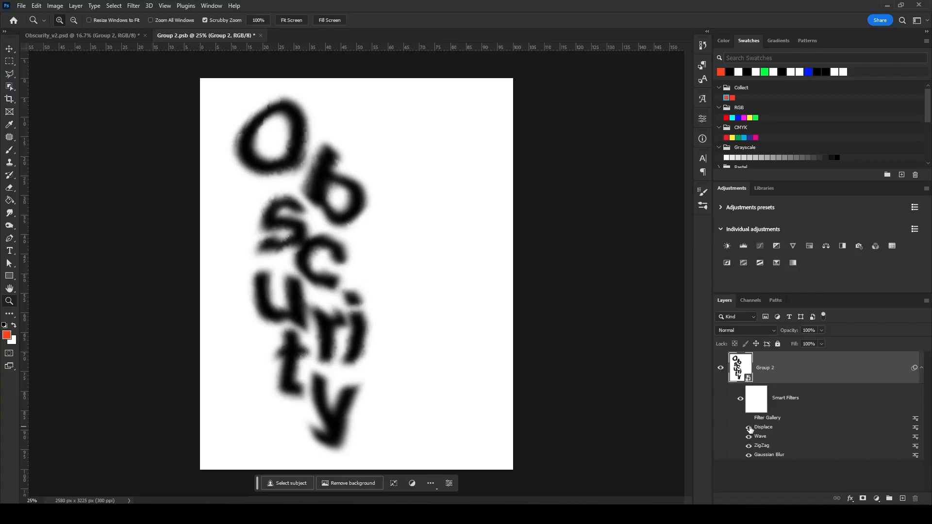
double_click(750, 429)
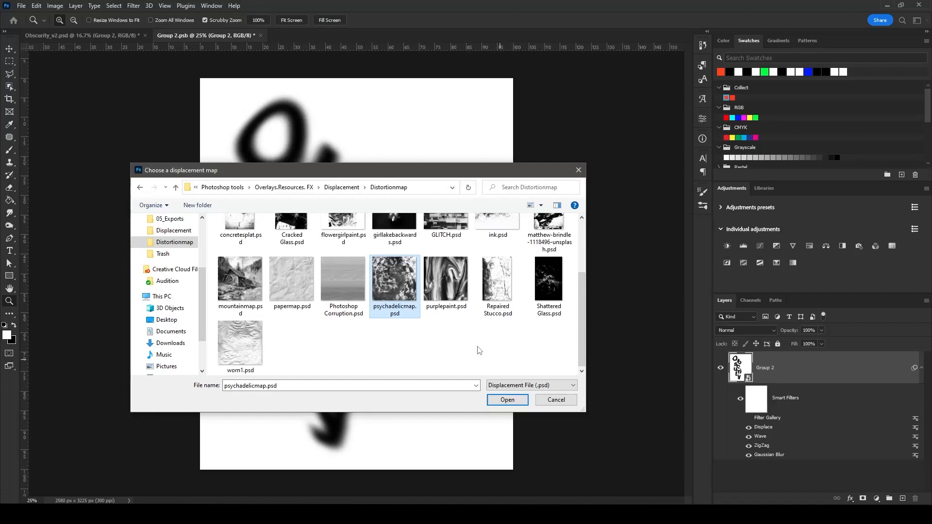
click(507, 399)
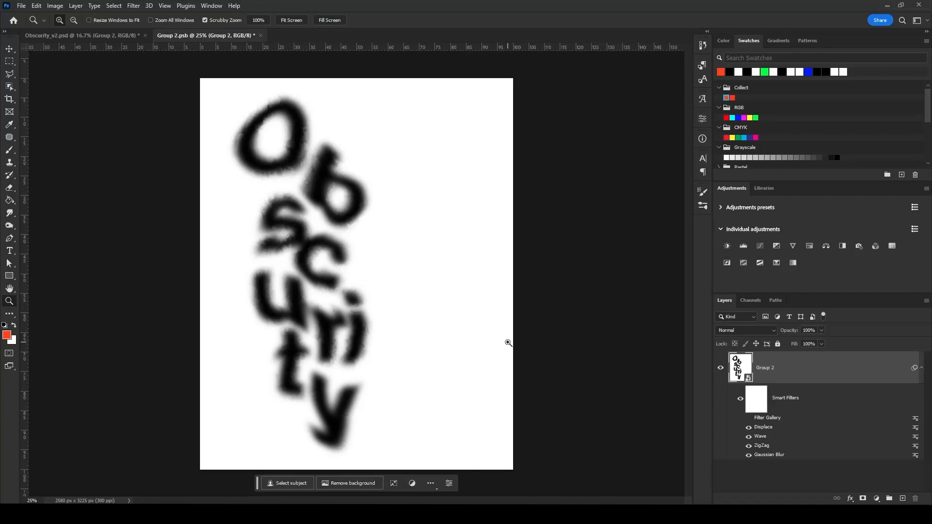
Step: Turn on the Filter Gallery smart filter on Group 2 and accept its existing Torn Edges settings
click(749, 418)
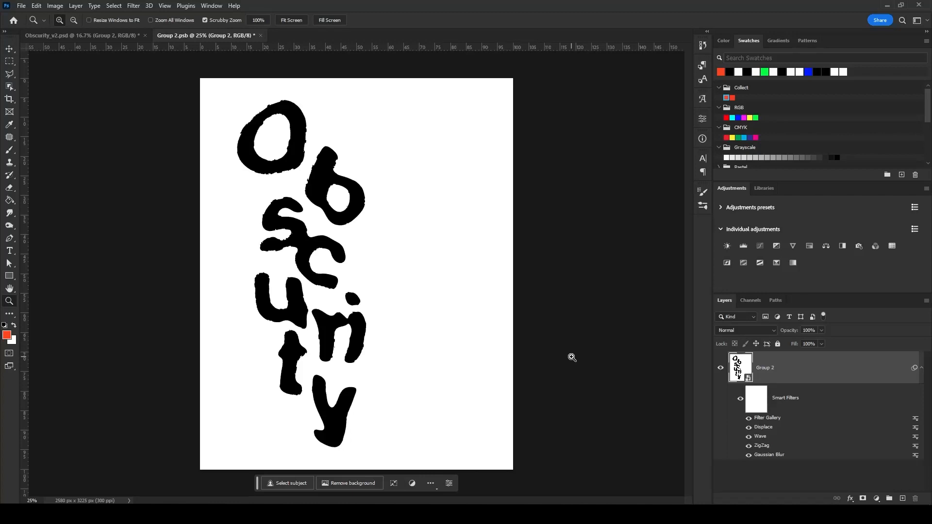
double_click(811, 416)
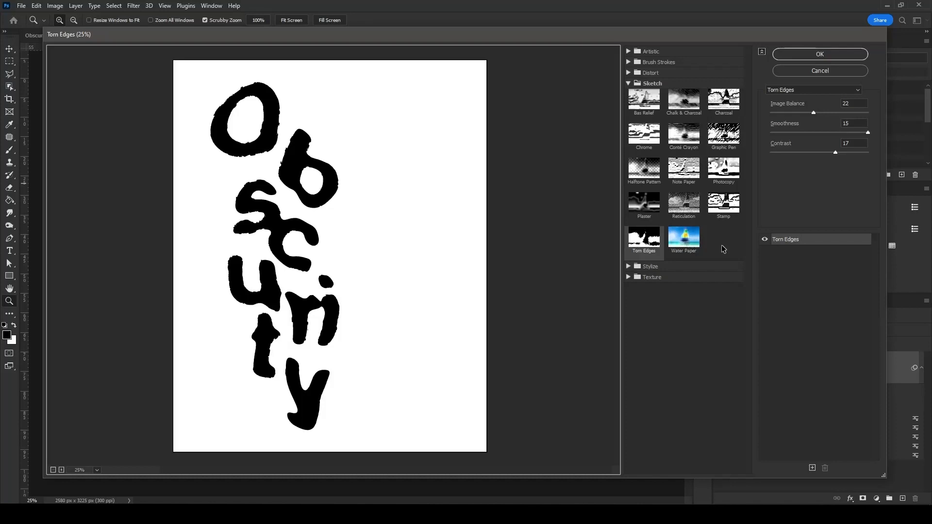
key(Return)
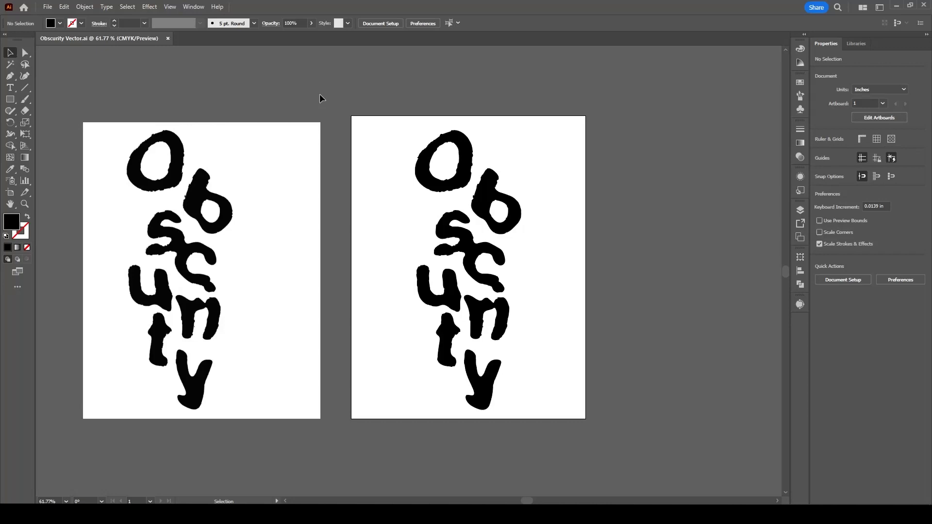
Step: Switch to Illustrator, move the vector lettering beside the letters of the linked image, and compare their edges up close
drag(455, 134, 266, 136)
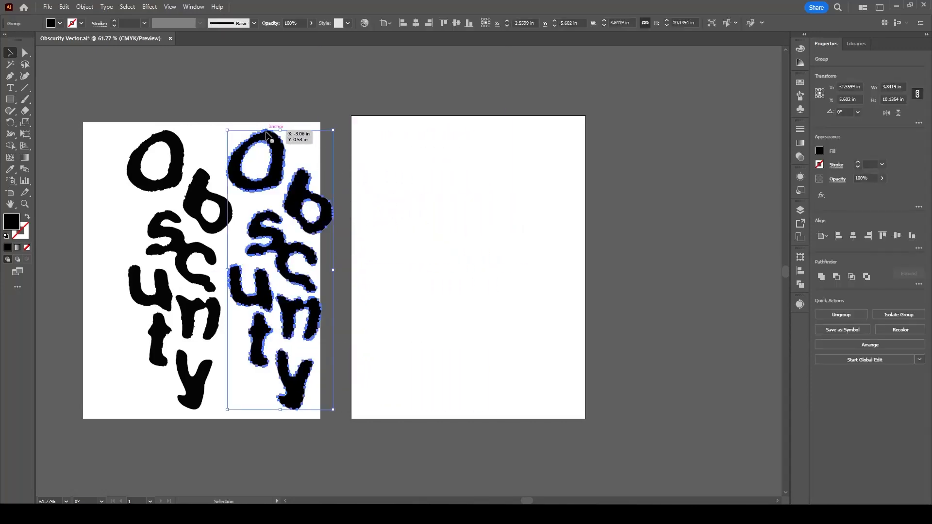
click(301, 97)
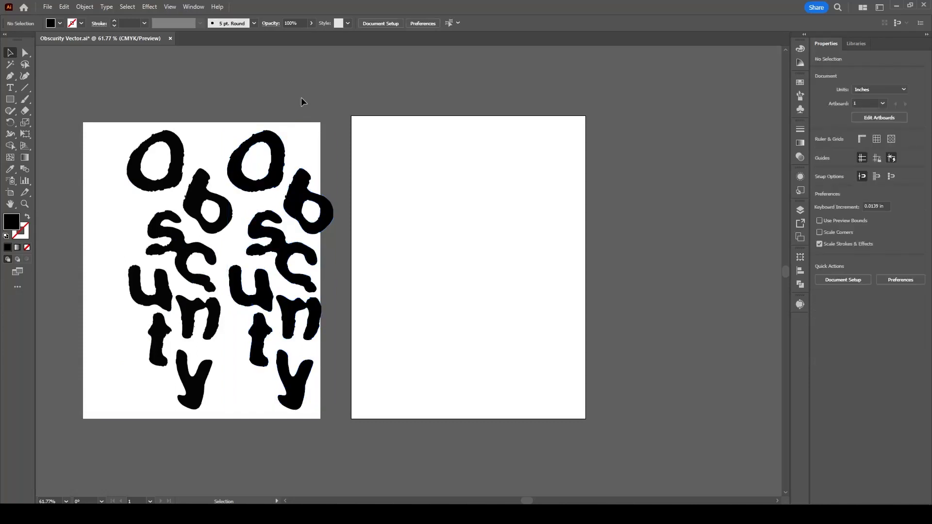
key(ctrl+space)
drag(187, 124, 380, 121)
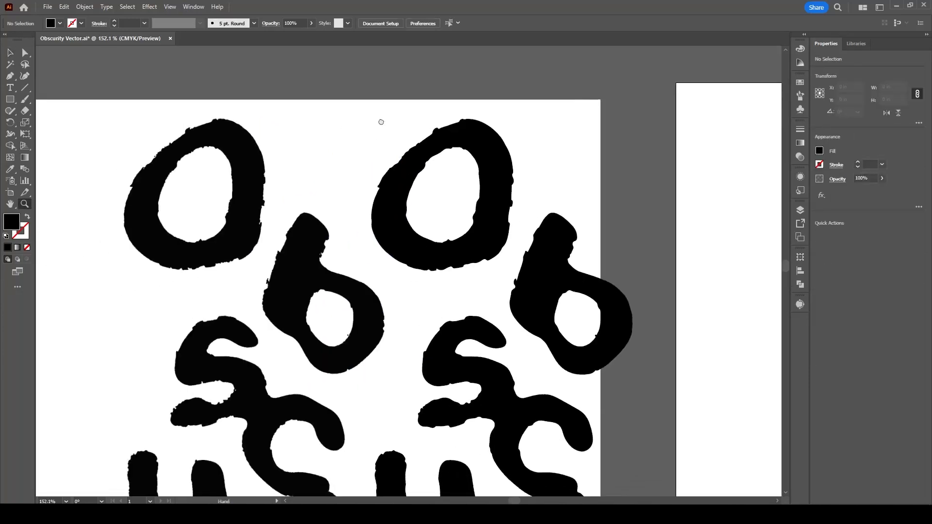
click(210, 144)
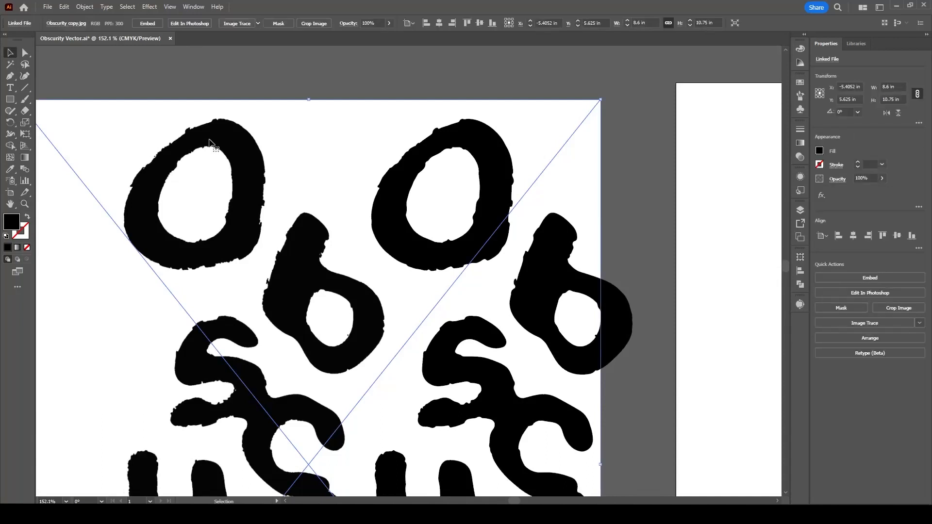
click(394, 155)
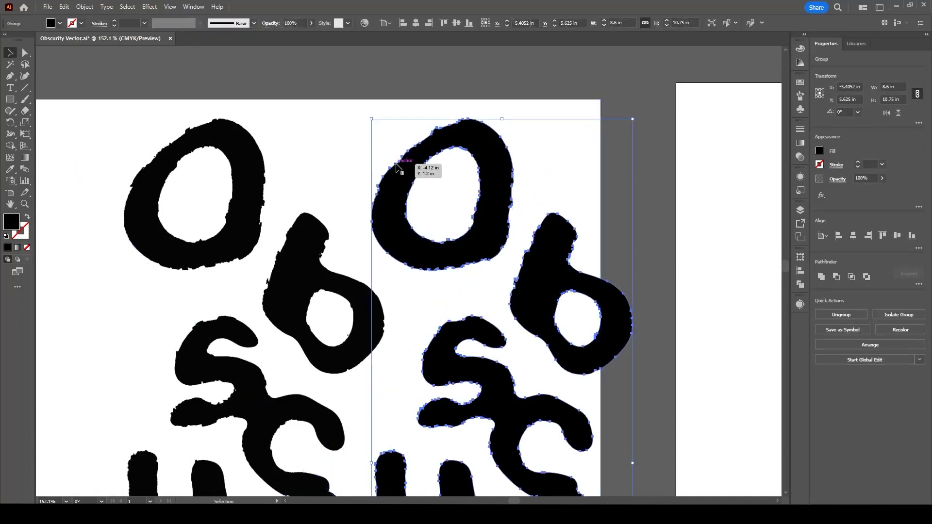
click(311, 91)
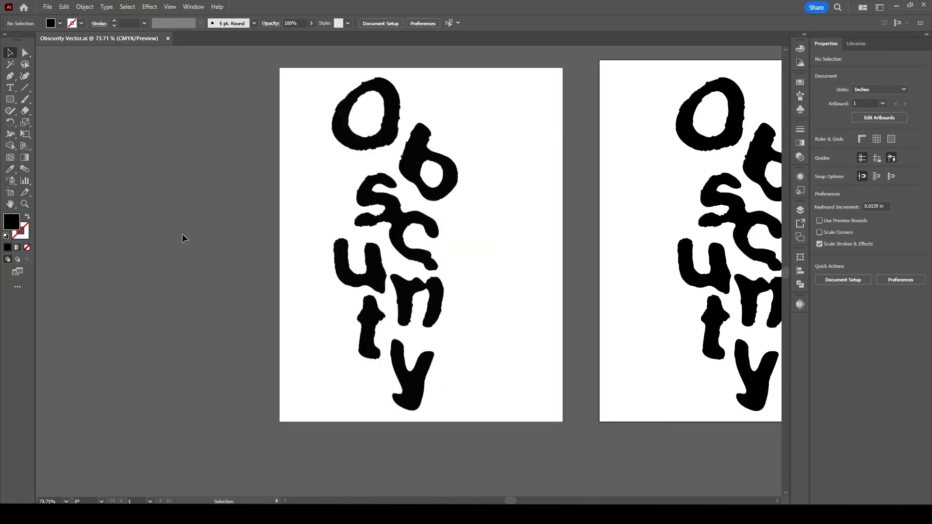
Step: Trace the linked Obscurity copy.jpg image with Image Trace using the Silhouettes preset
click(354, 253)
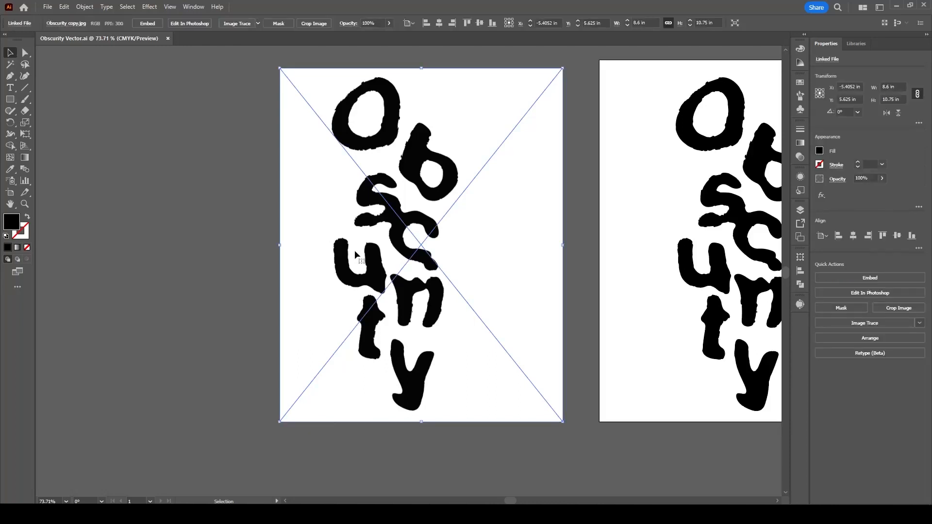
click(181, 256)
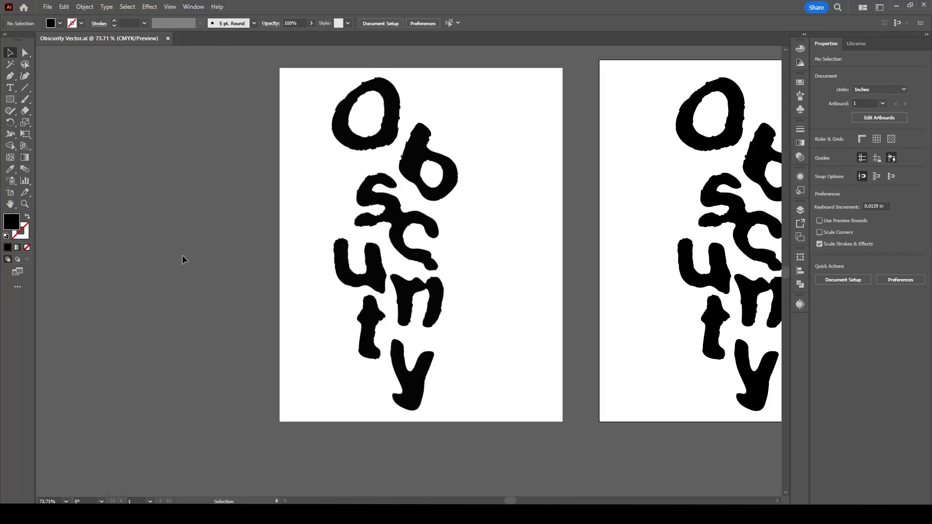
click(187, 8)
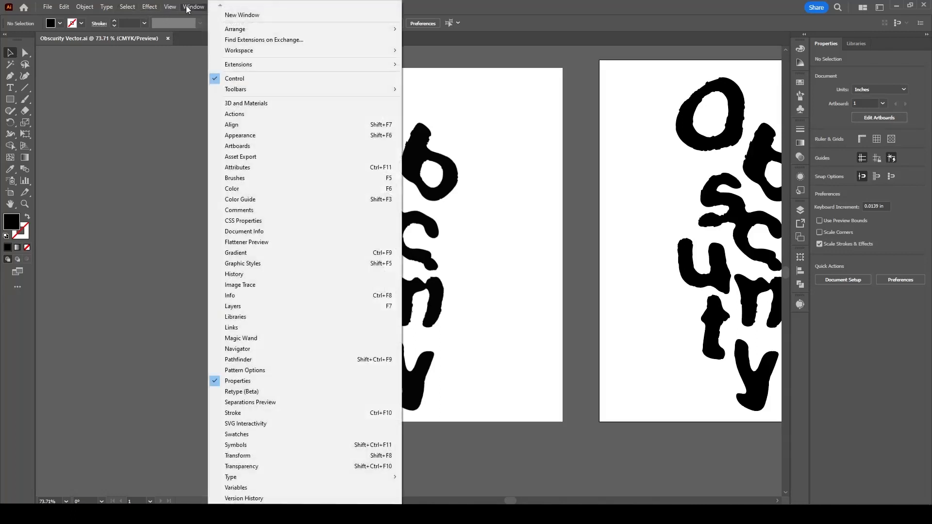
click(262, 287)
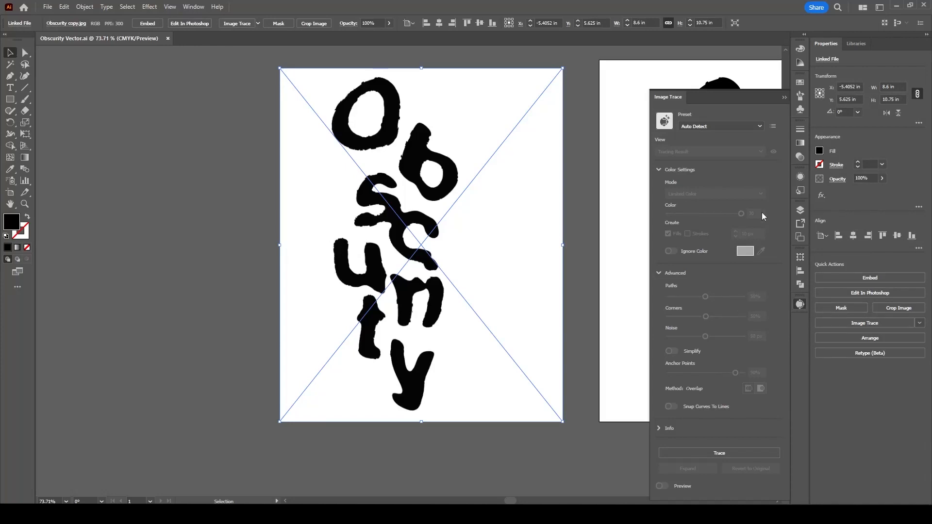
click(746, 128)
scroll(730, 169, down, 3)
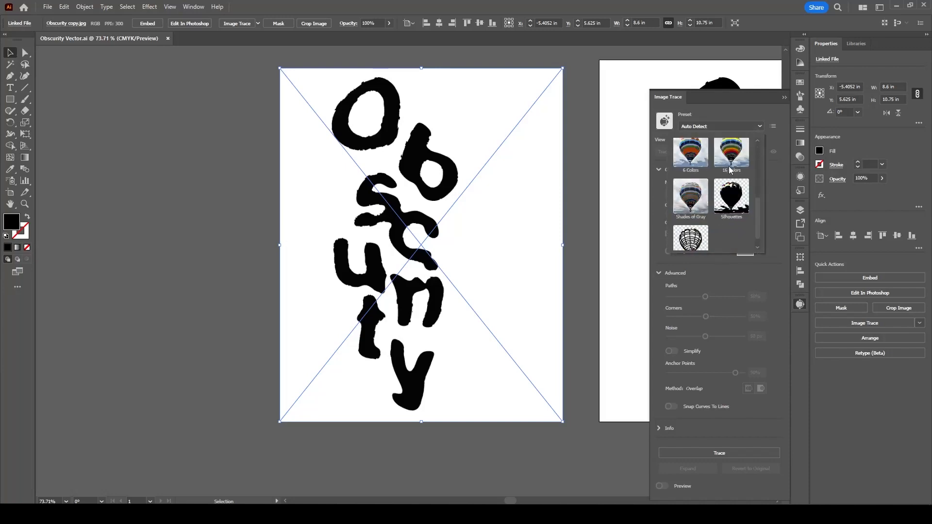
click(732, 197)
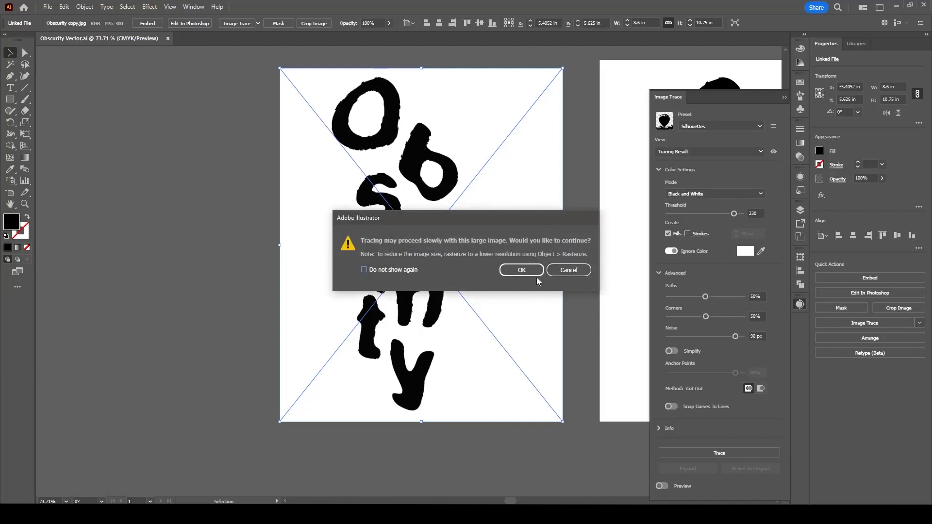
click(533, 270)
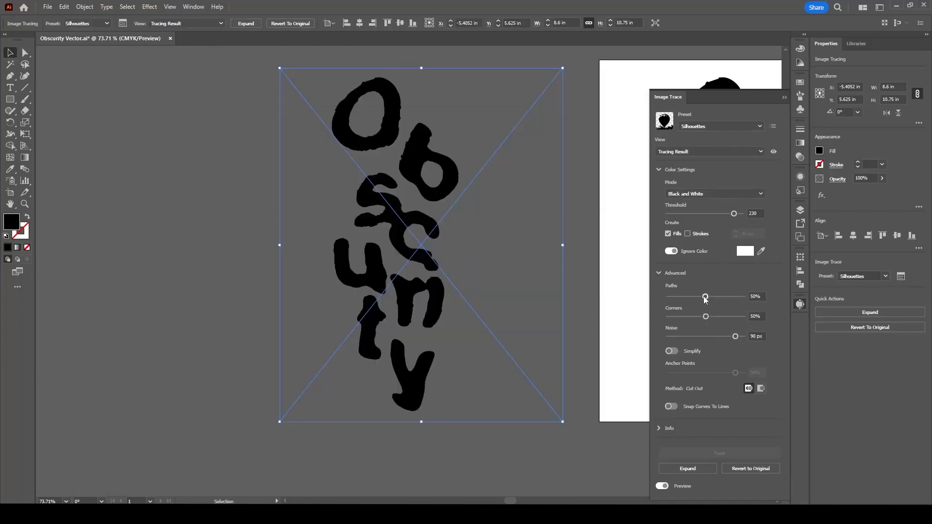
Step: Set the image tracing's Paths to 1% and its Corners to 0%
drag(706, 297, 668, 297)
drag(706, 317, 668, 316)
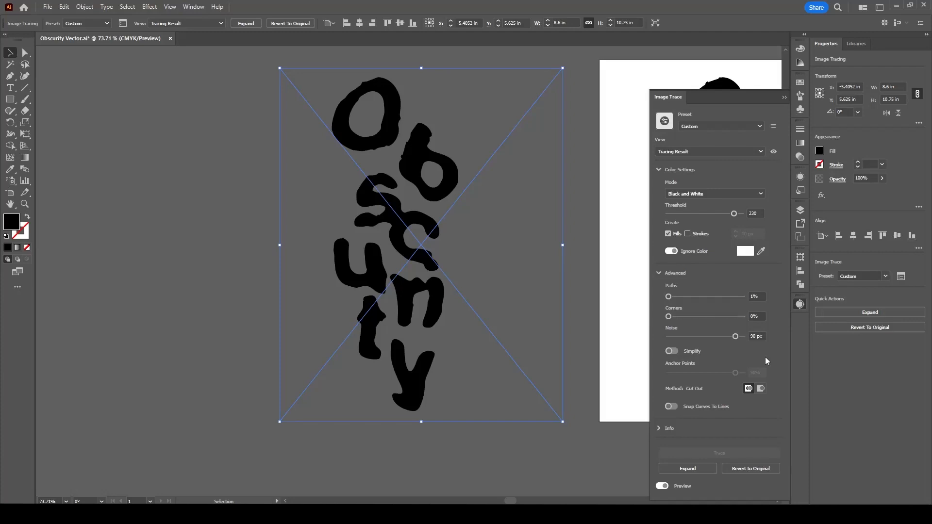
Step: Expand the tracing into vector shapes and move the lettering onto the artboard
click(687, 468)
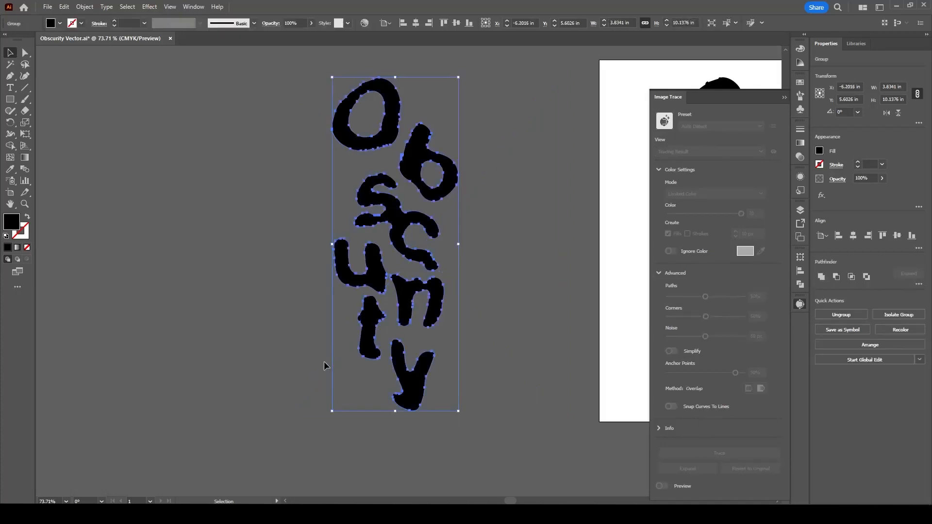
scroll(324, 366, down, 3)
drag(219, 165, 441, 146)
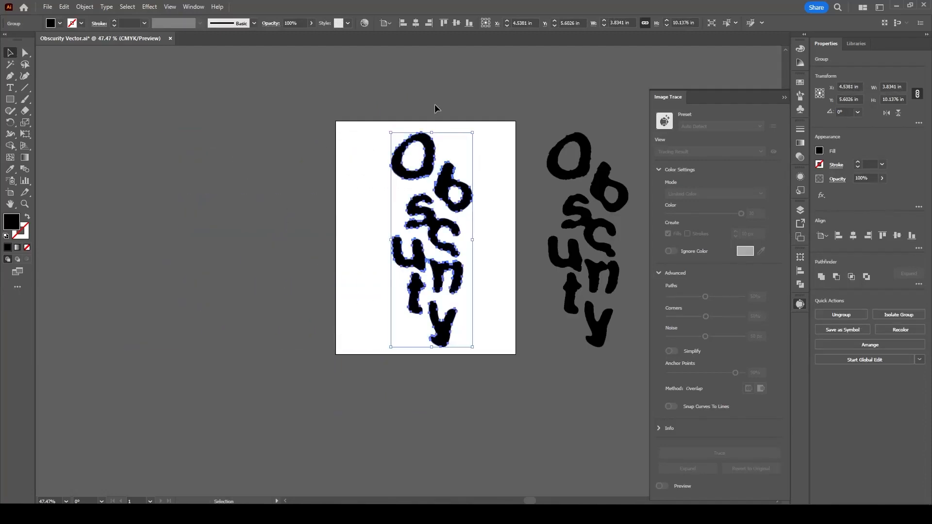